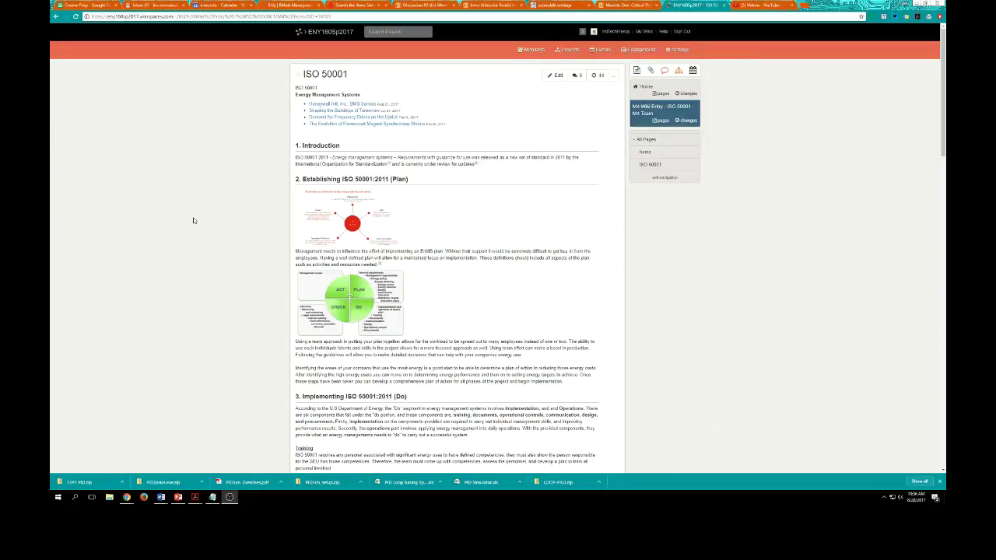
Scroll through the ISO 50001 page to review the Plan section's diagrams
scroll(195, 219, down, 1)
scroll(195, 221, up, 1)
scroll(451, 207, down, 2)
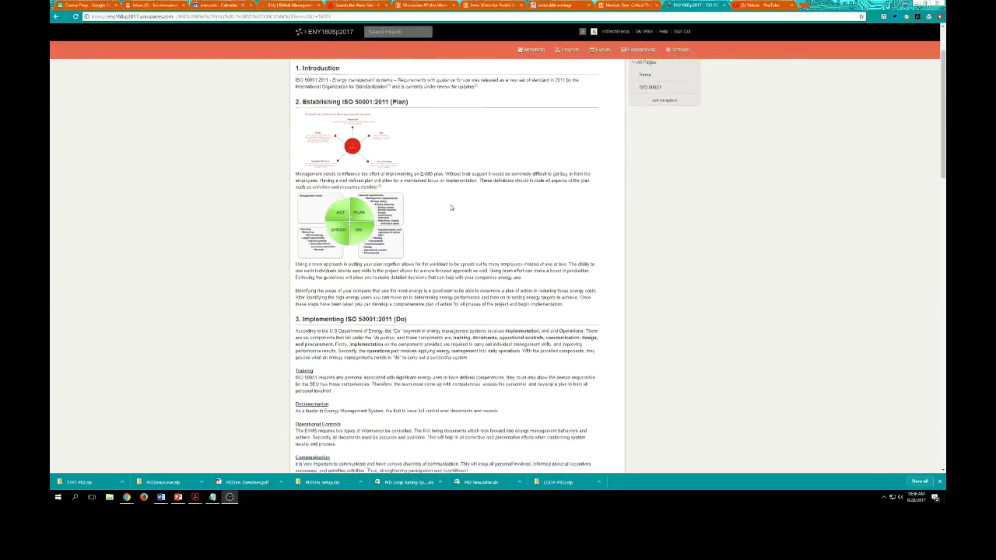
scroll(451, 207, down, 1)
scroll(450, 207, down, 5)
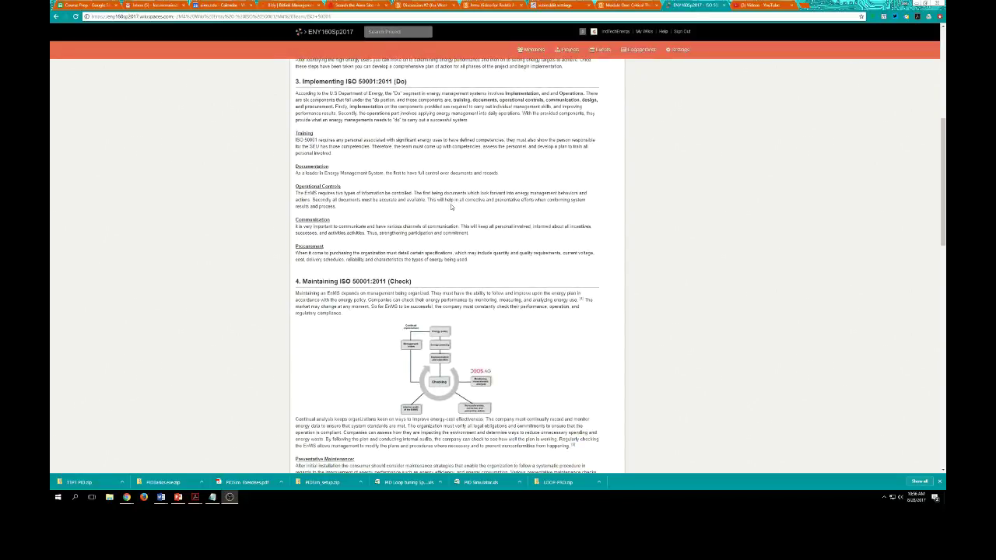
scroll(451, 206, down, 4)
scroll(450, 207, down, 2)
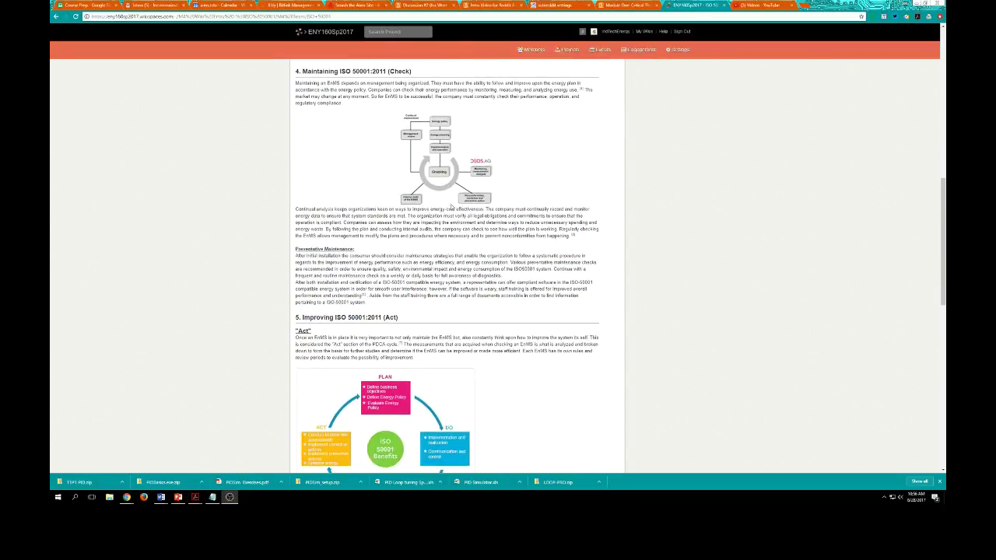
scroll(450, 207, down, 3)
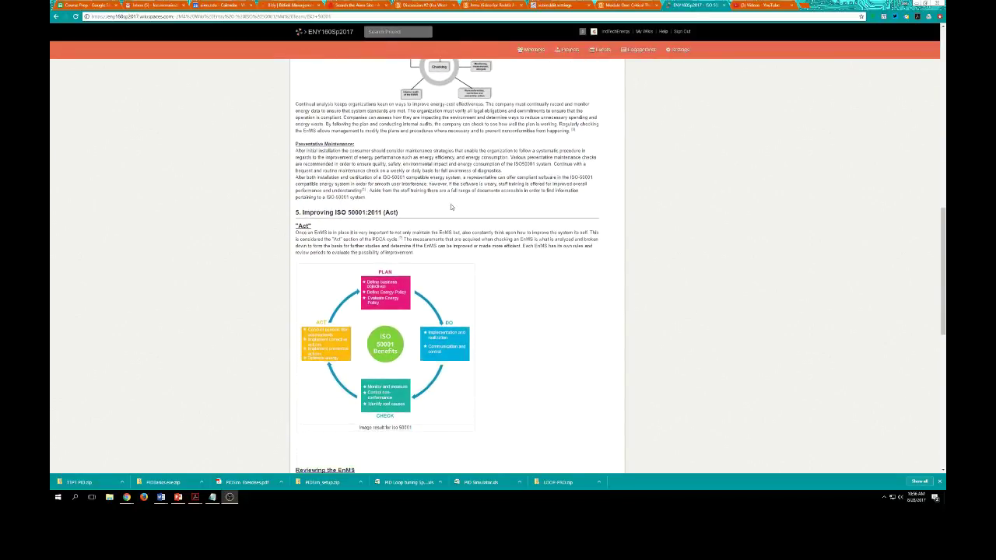
scroll(450, 207, down, 1)
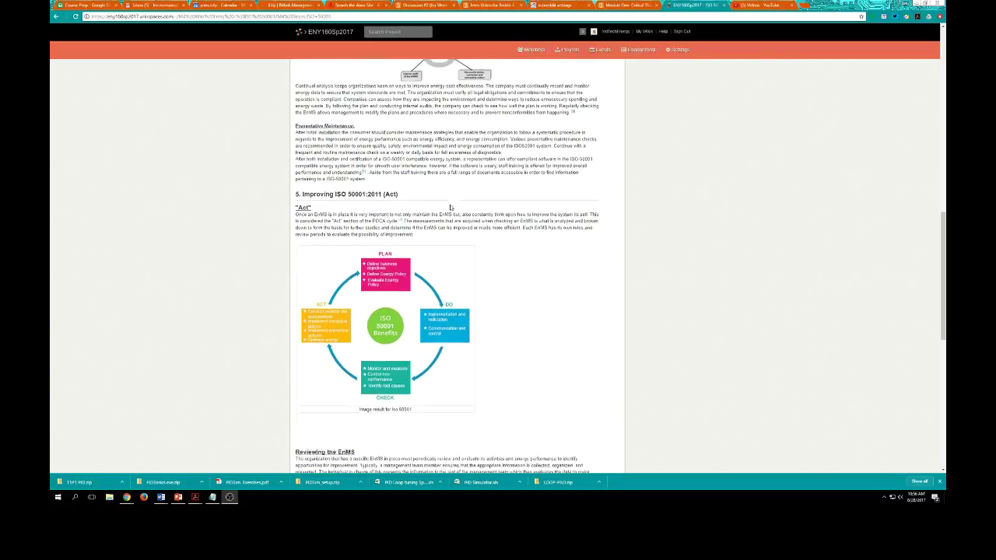
scroll(448, 217, down, 1)
scroll(449, 217, down, 2)
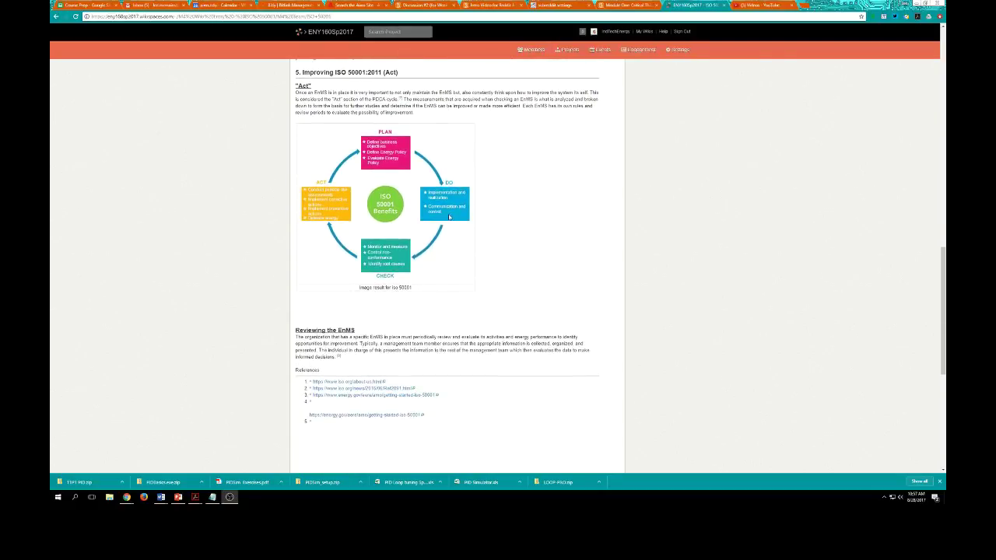
scroll(449, 217, down, 1)
scroll(448, 217, up, 2)
scroll(448, 217, up, 8)
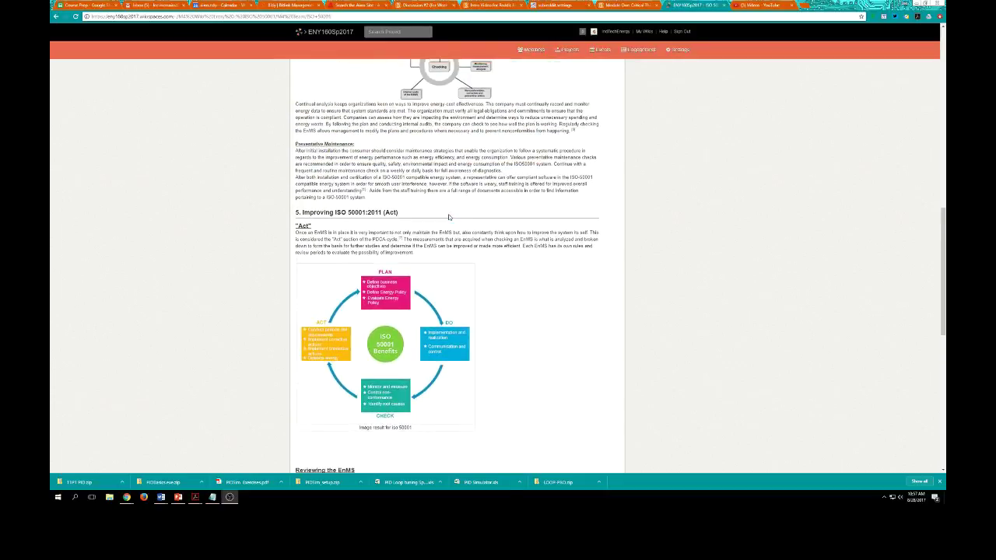
scroll(449, 217, up, 4)
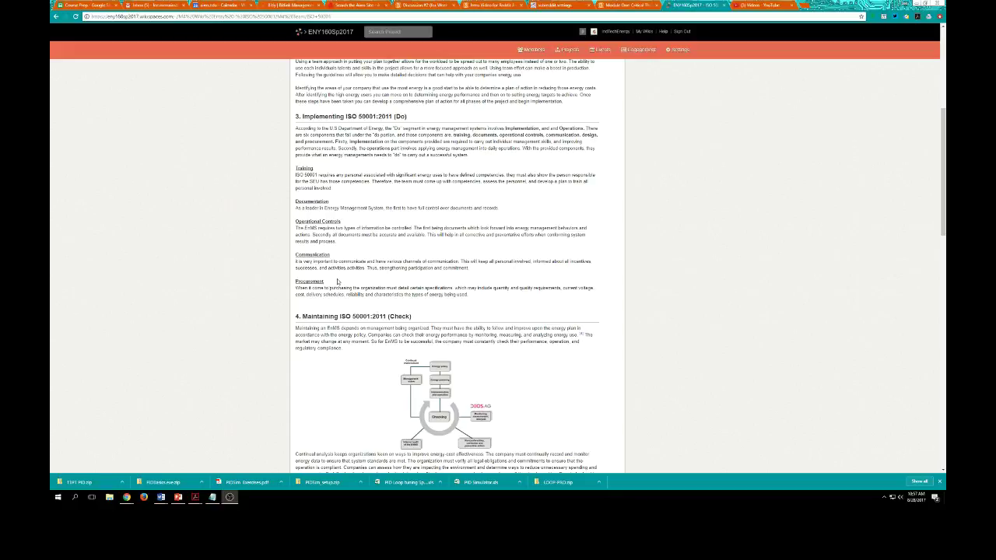
scroll(337, 281, up, 5)
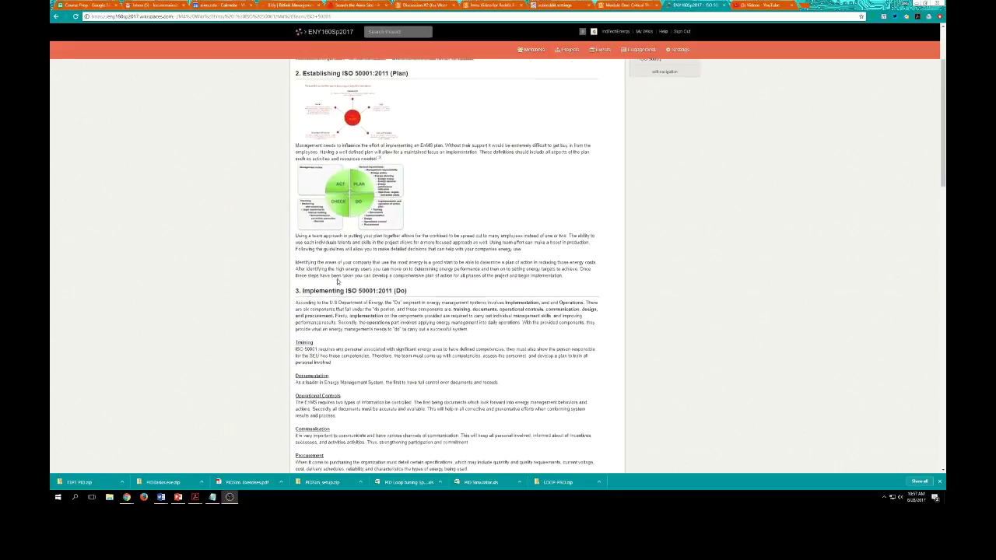
scroll(439, 202, up, 1)
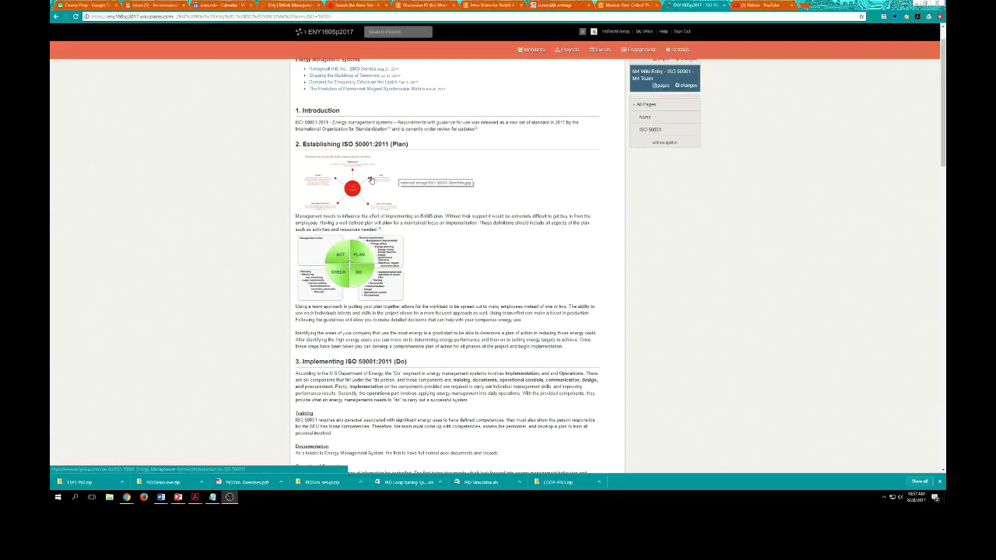
scroll(371, 179, down, 10)
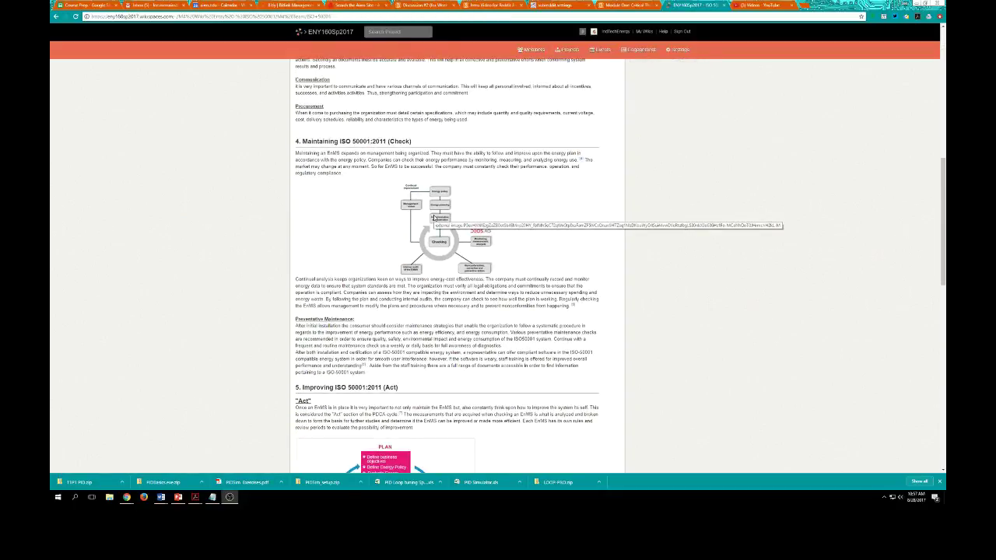
scroll(434, 217, up, 10)
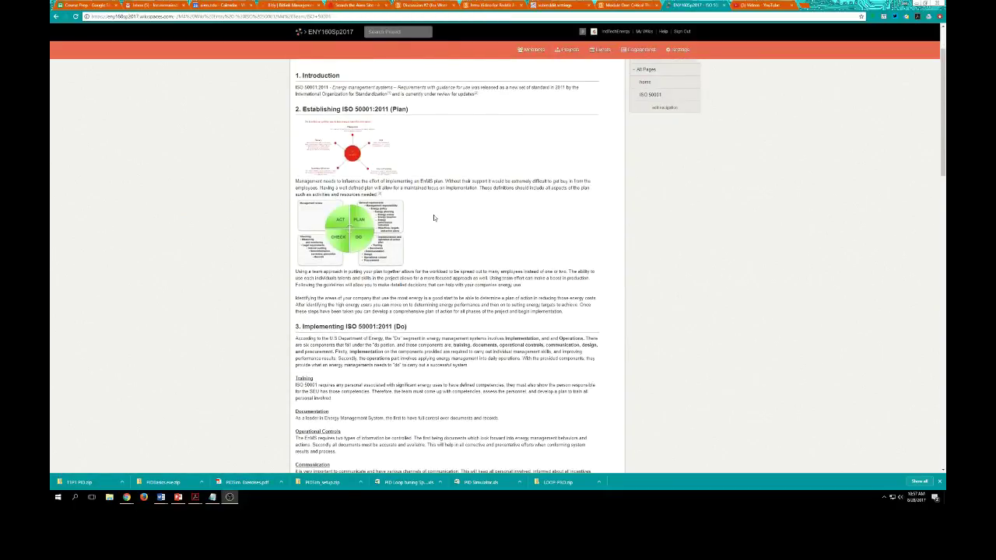
scroll(434, 218, up, 2)
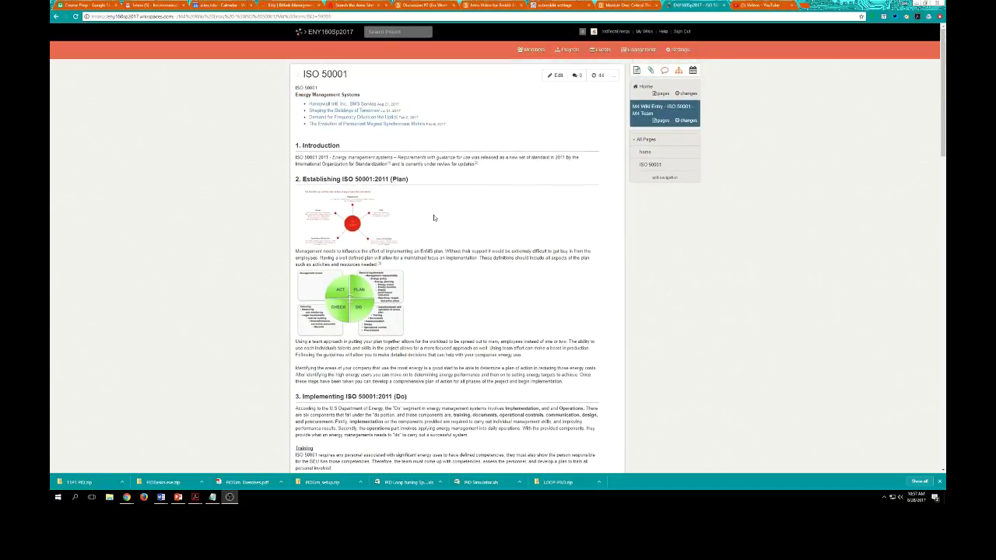
Enter edit mode and right-align the PDCA diagram with text wrapping beside it
click(555, 76)
click(354, 221)
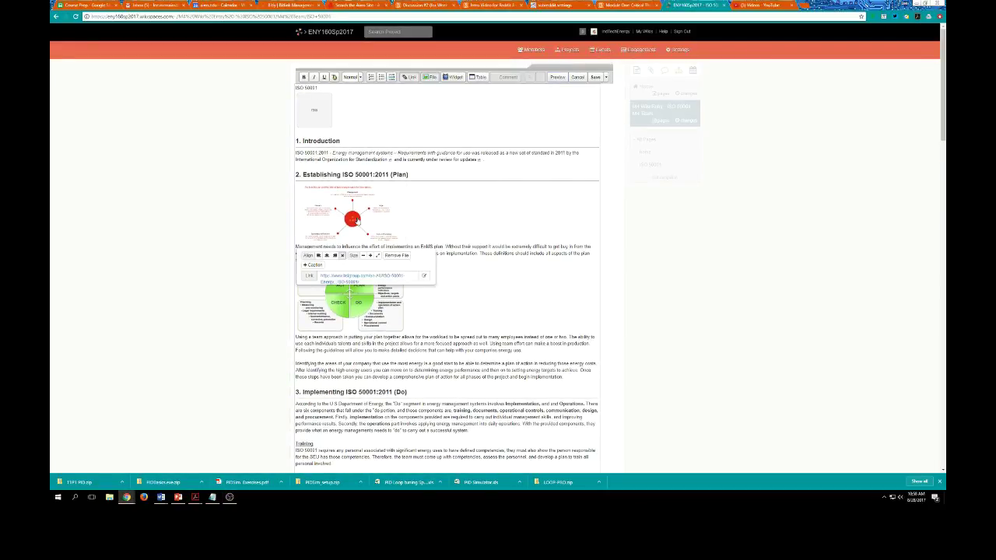
click(404, 221)
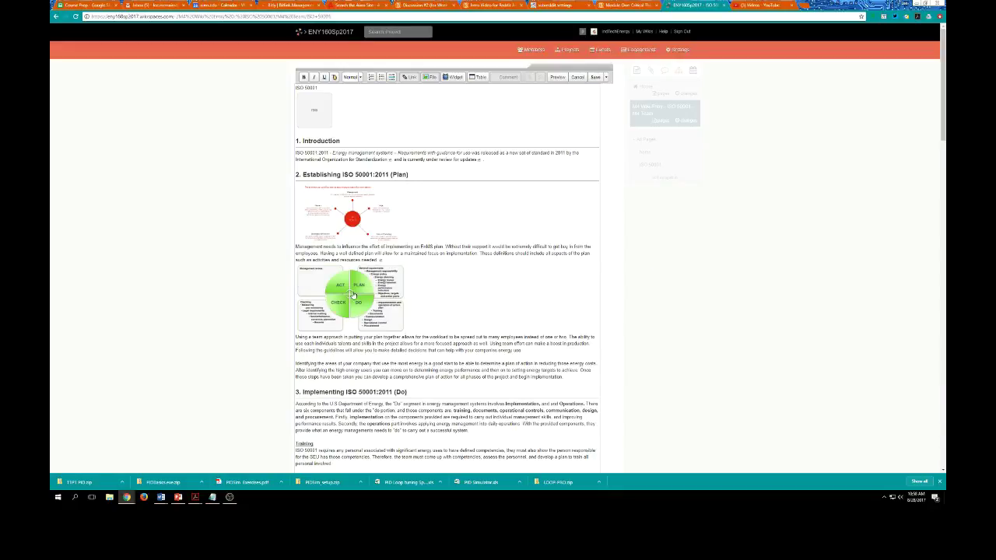
click(354, 296)
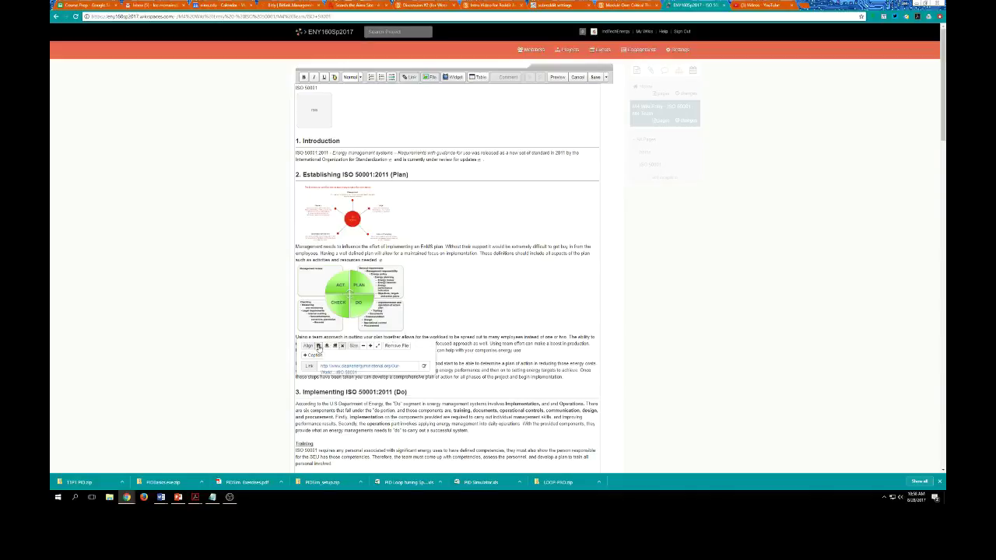
click(334, 345)
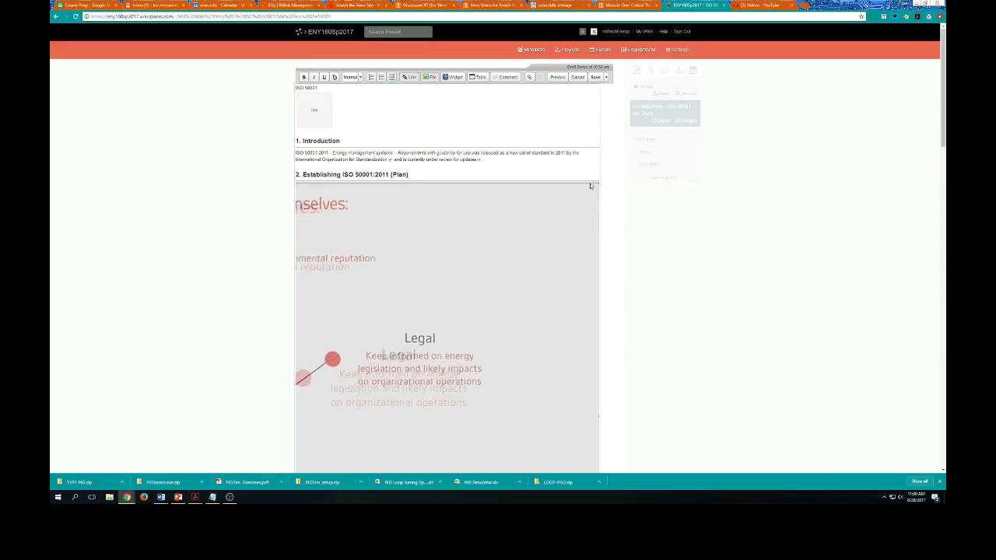
click(515, 252)
Shrink the oversized Plan diagram and move the PDCA image up beside the Plan text
scroll(485, 280, down, 1)
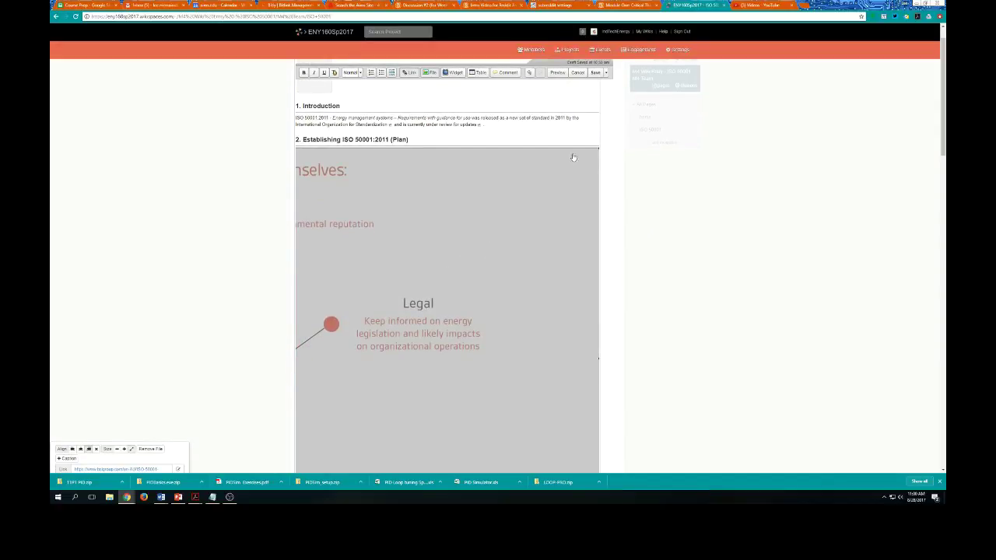
drag(598, 147, 456, 231)
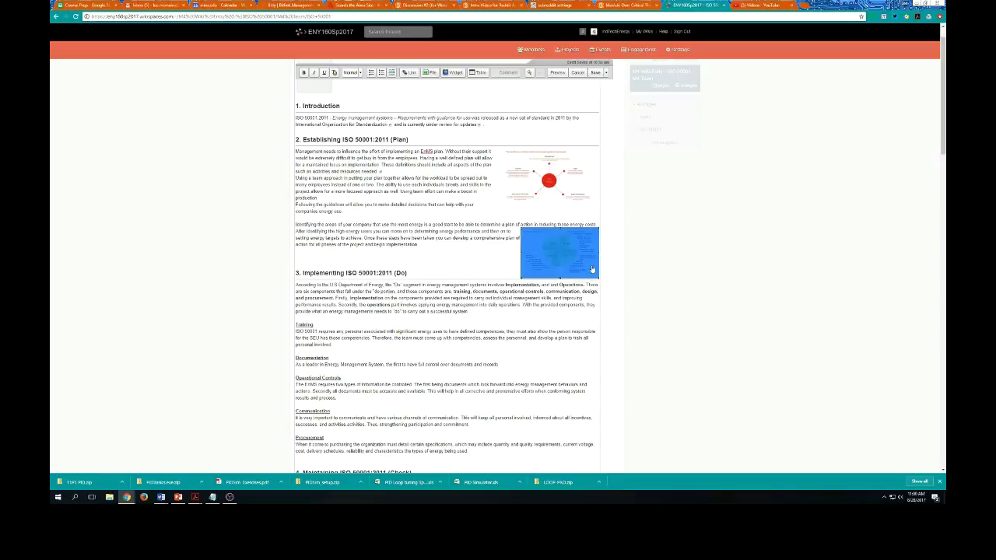
drag(556, 249, 600, 226)
click(534, 233)
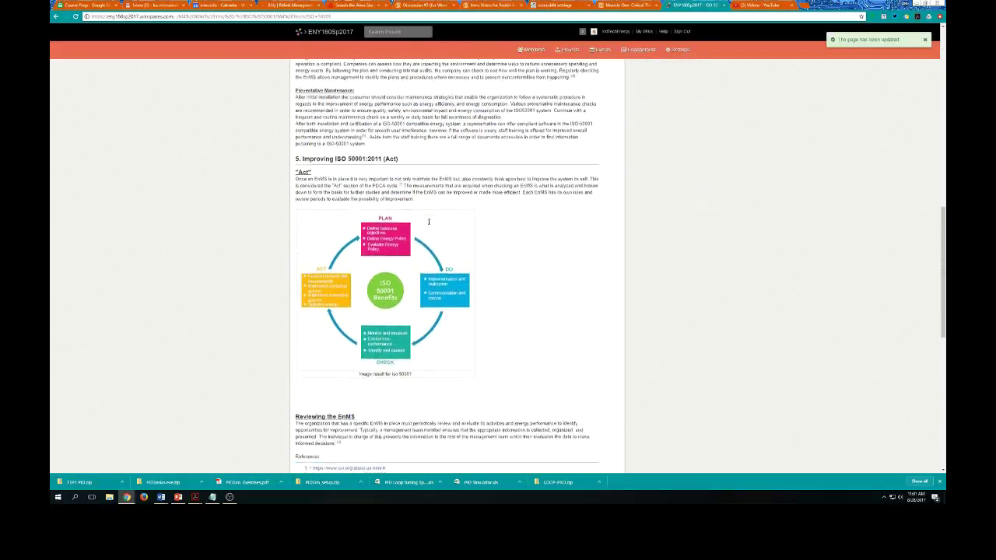
scroll(429, 224, up, 8)
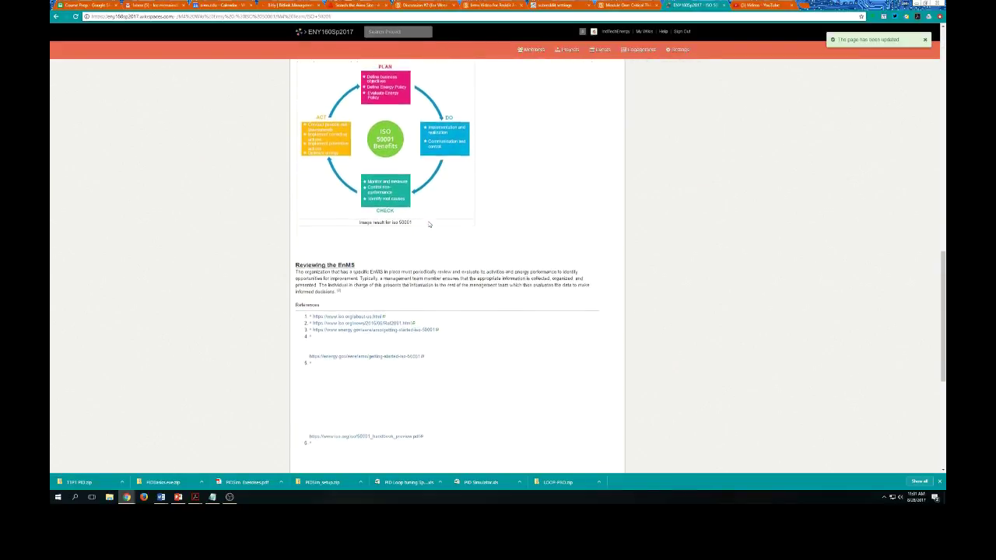
scroll(428, 224, up, 5)
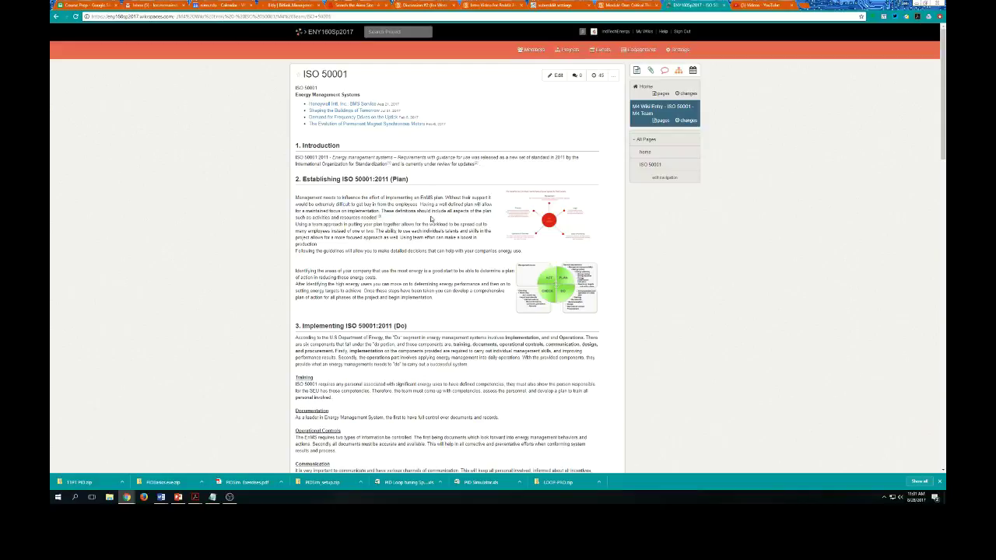
scroll(429, 218, down, 5)
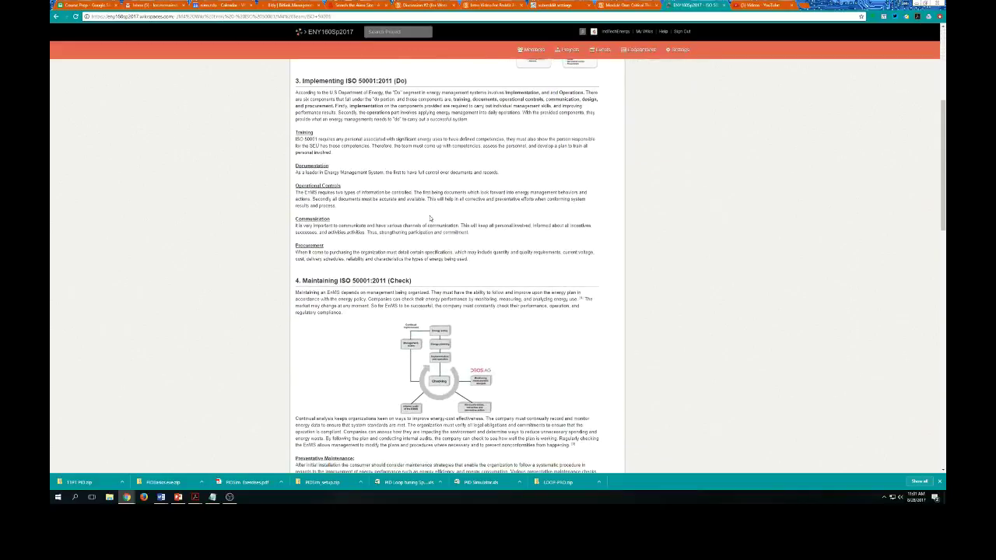